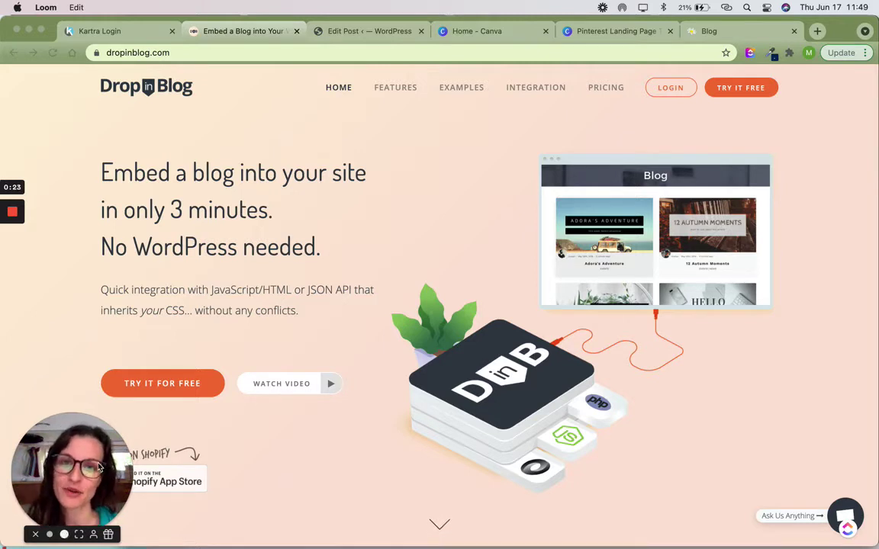
- Sign in to DropInBlog and review the four published posts with their SEO scores
left_click(667, 104)
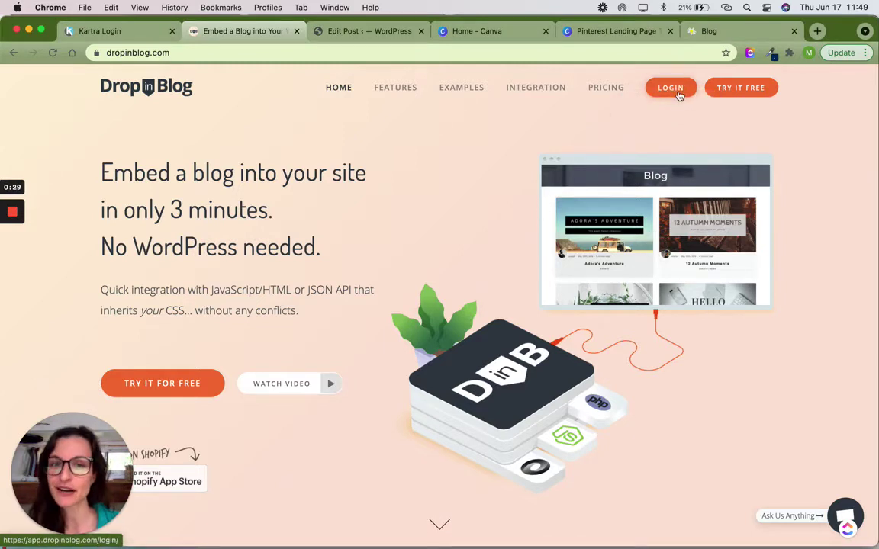
left_click(678, 92)
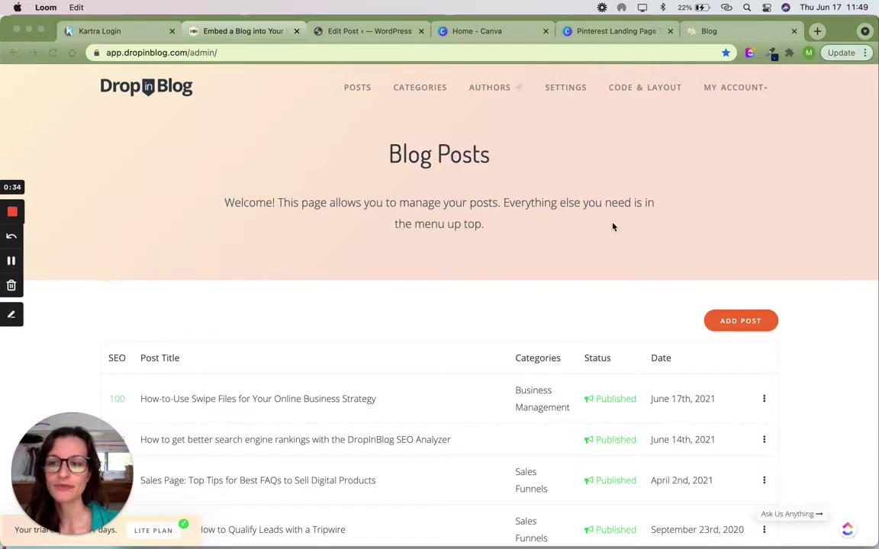
left_click(452, 224)
scroll(452, 226, "down", 5)
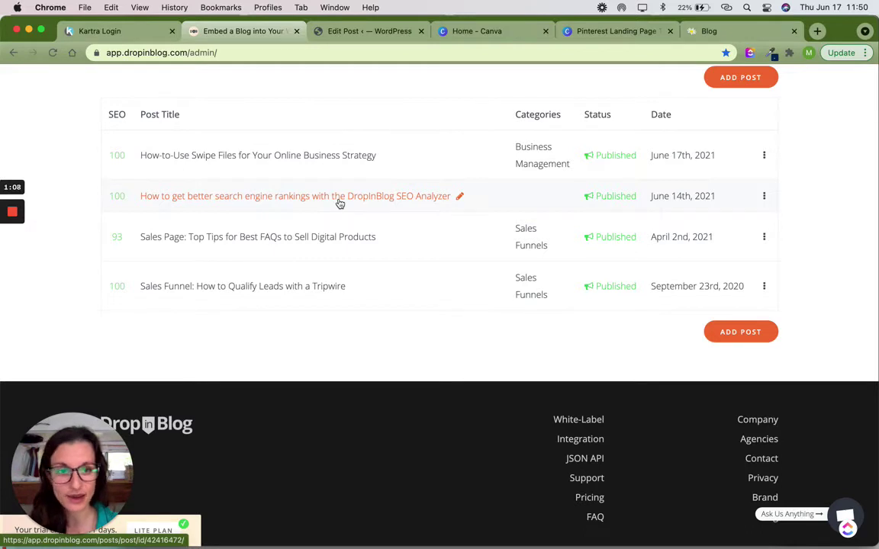
scroll(340, 203, "up", 2)
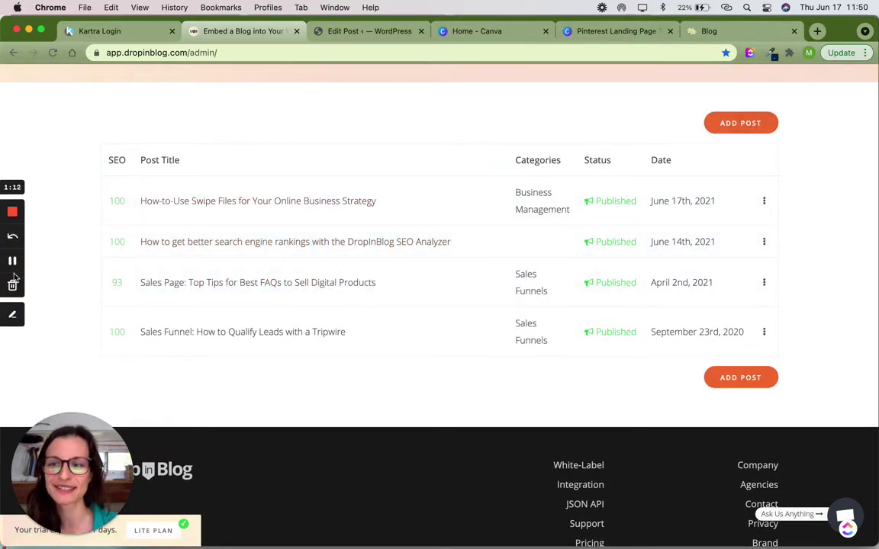
- Create a new blog post with ADD POST
left_click(12, 260)
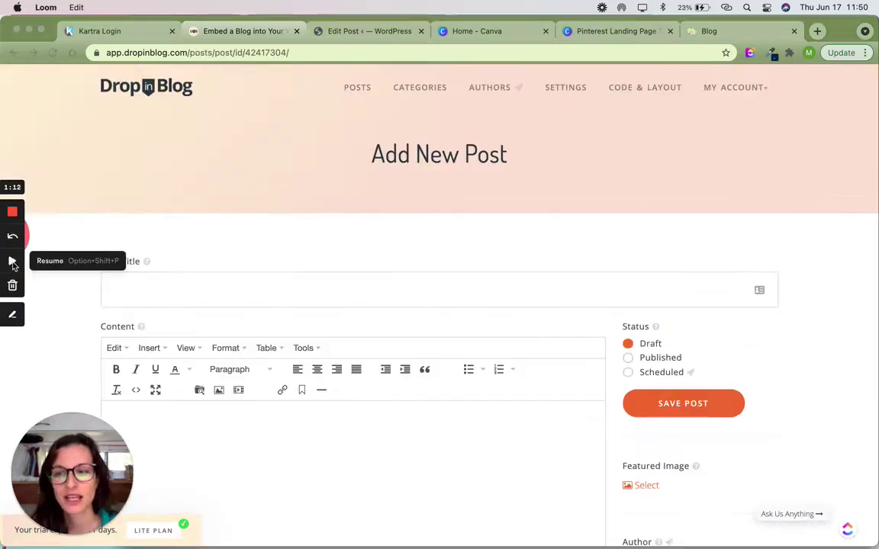
left_click(13, 260)
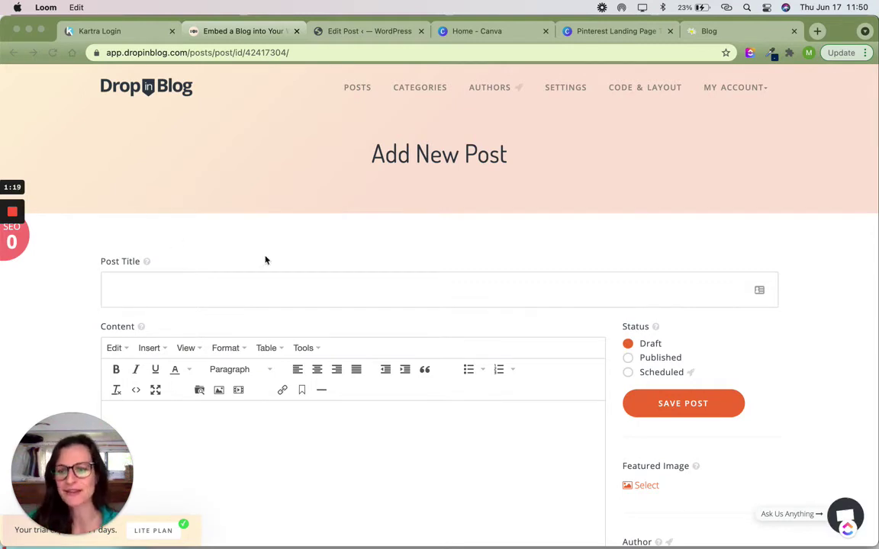
scroll(405, 286, "down", 5)
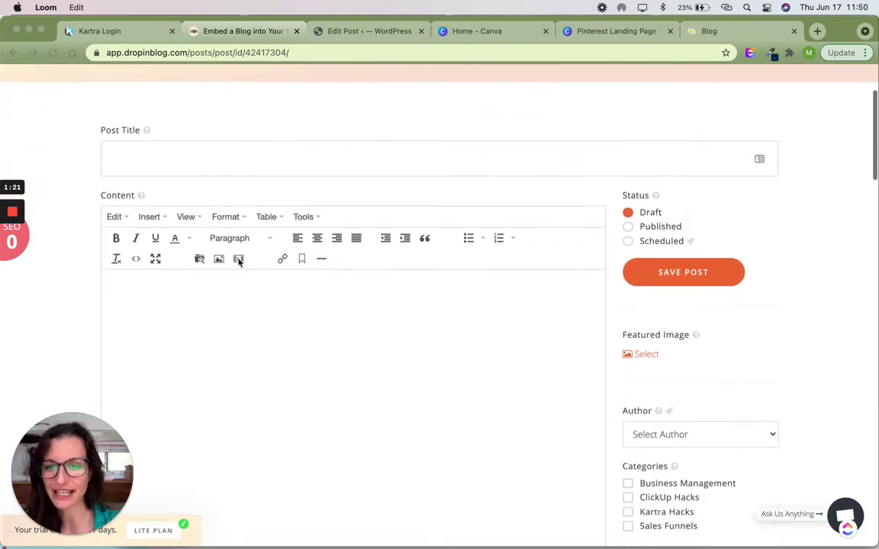
- Paste the full 848-word virtual assistant article into the post content, replacing a wrong paste
left_click(247, 302)
left_click(219, 271)
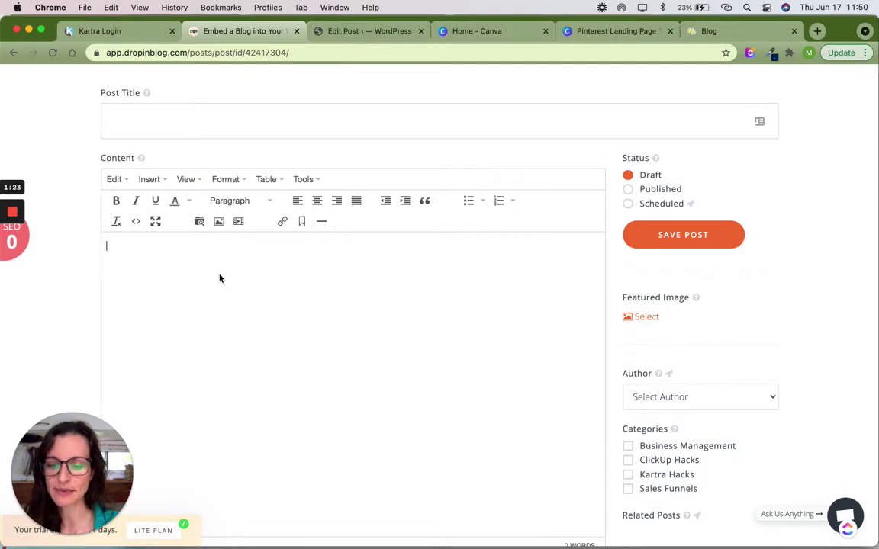
type("The benefits of a VA are obvious. You can cast a worldwide net for prospects, not limited to just your location (especially if you’re often on the move!). The costs for a virtual assistant vary dramatically and there is always someone in your budget. Since you don’t need to provide a workspace either, a virtual assistant comes at an incredible savings.")
key("super+a")
key("BackSpace")
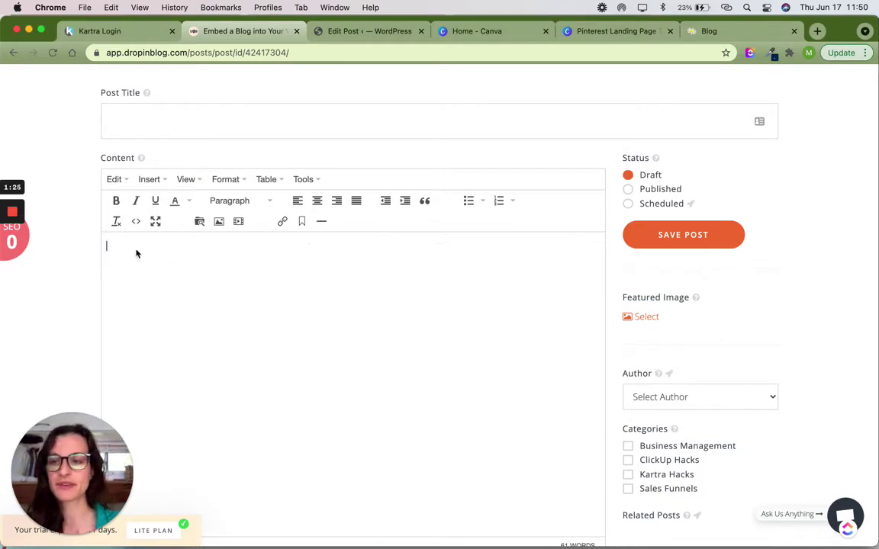
key("super+v")
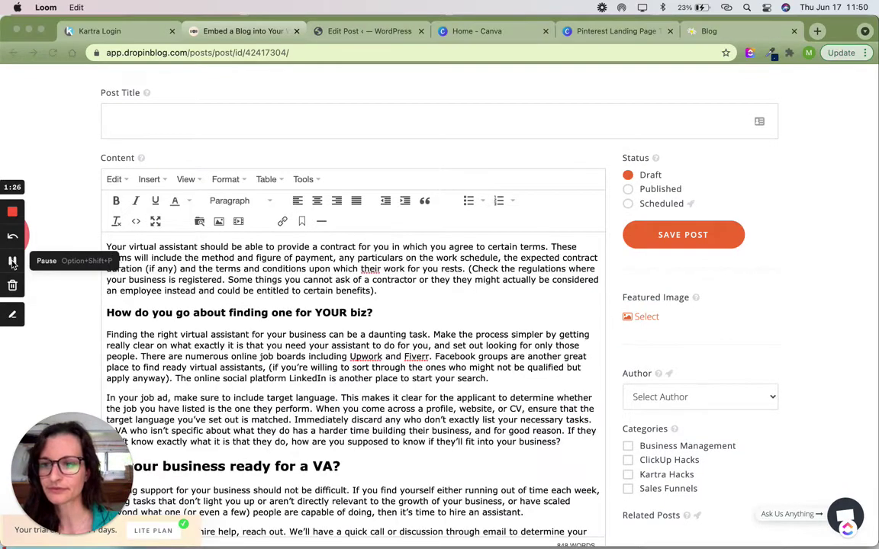
scroll(269, 329, "up", 6)
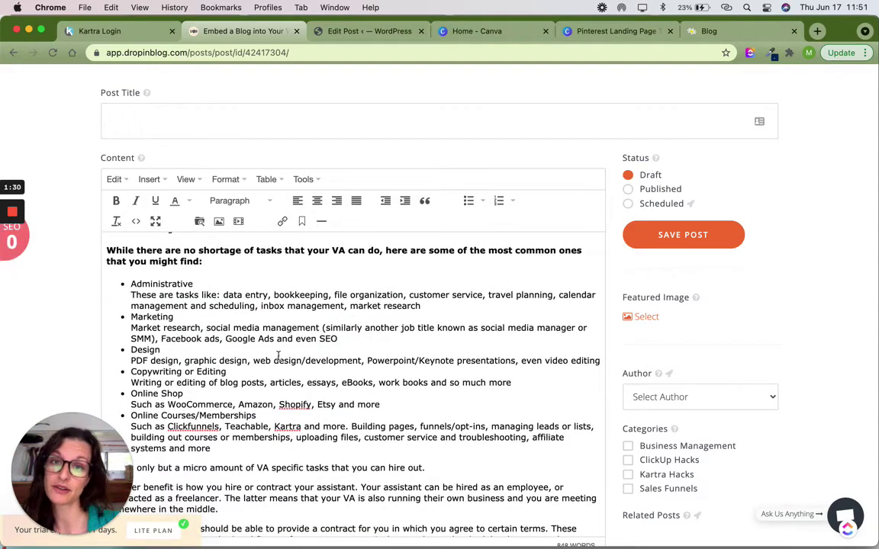
scroll(281, 360, "up", 1)
scroll(281, 360, "up", 8)
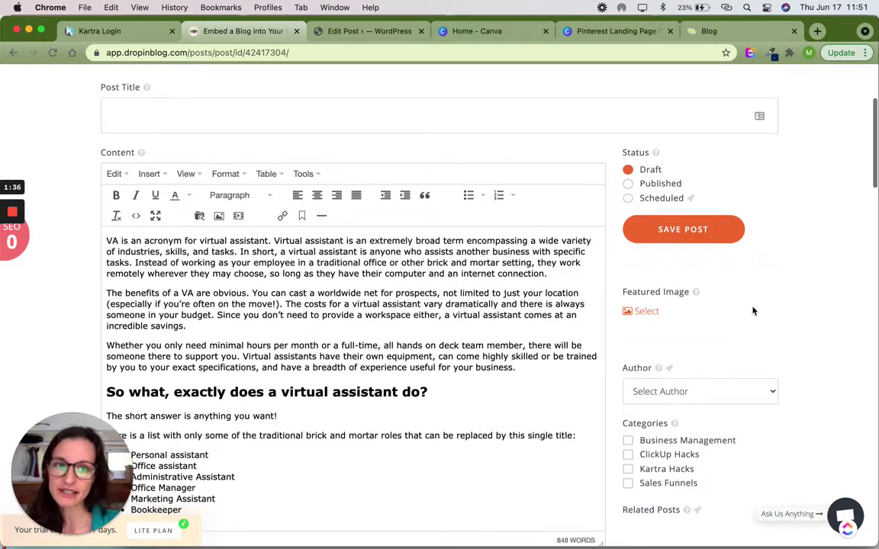
scroll(757, 308, "down", 3)
scroll(817, 315, "down", 7)
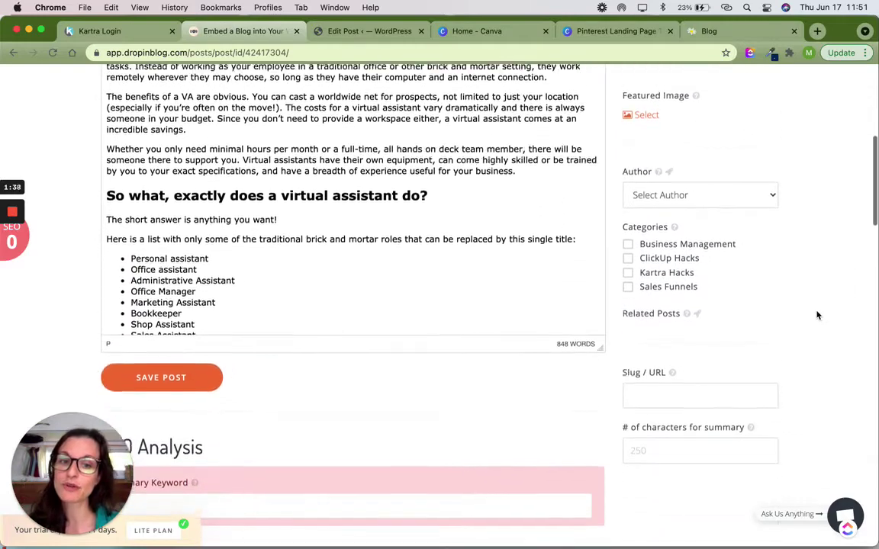
scroll(817, 315, "down", 2)
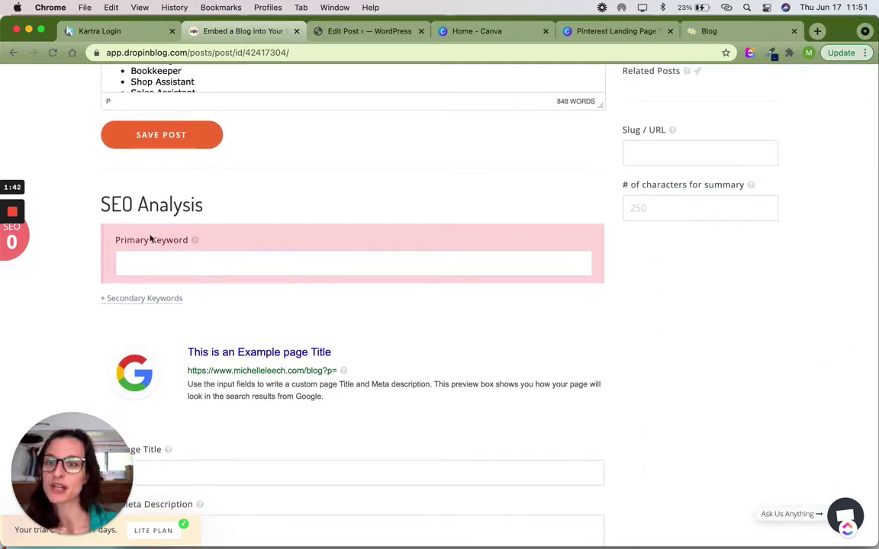
- Enter 'virtual assistant' as the post's primary keyword
left_click(175, 261)
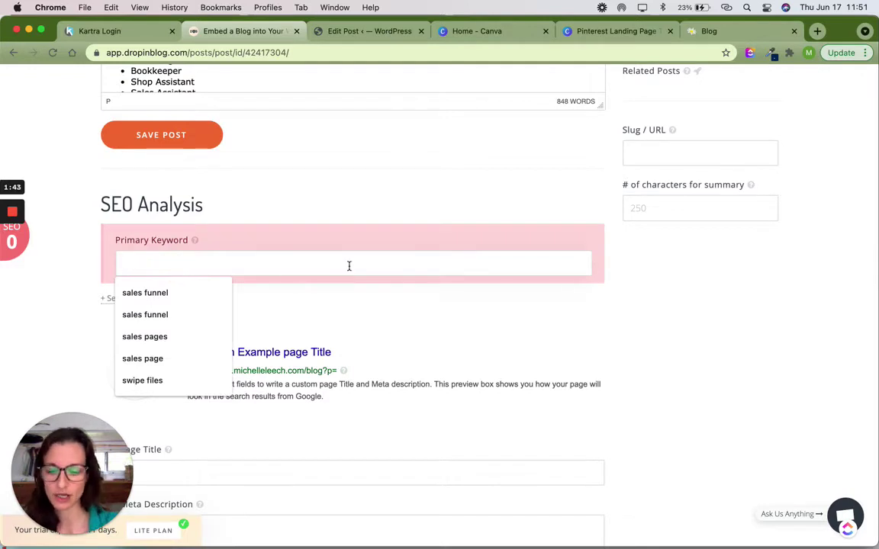
type("virtual as")
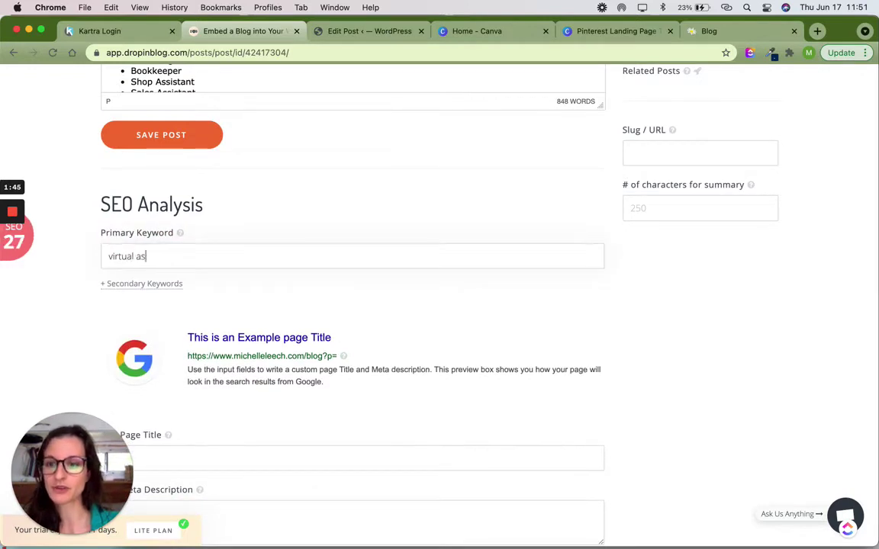
type("sistant")
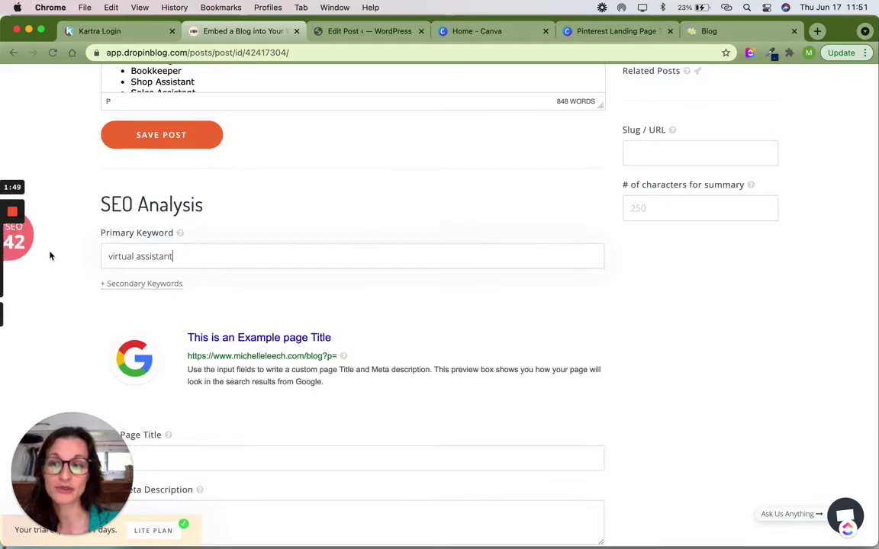
scroll(212, 265, "down", 2)
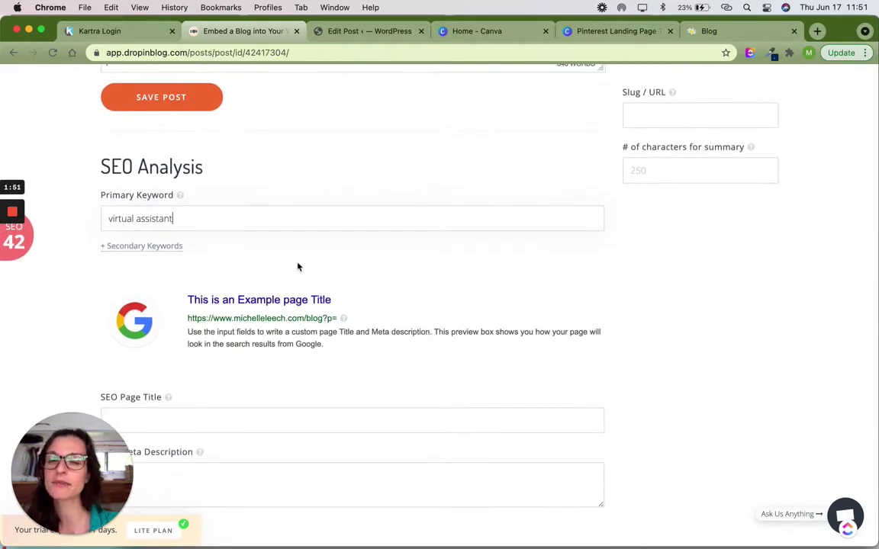
scroll(663, 251, "down", 1)
scroll(663, 251, "down", 3)
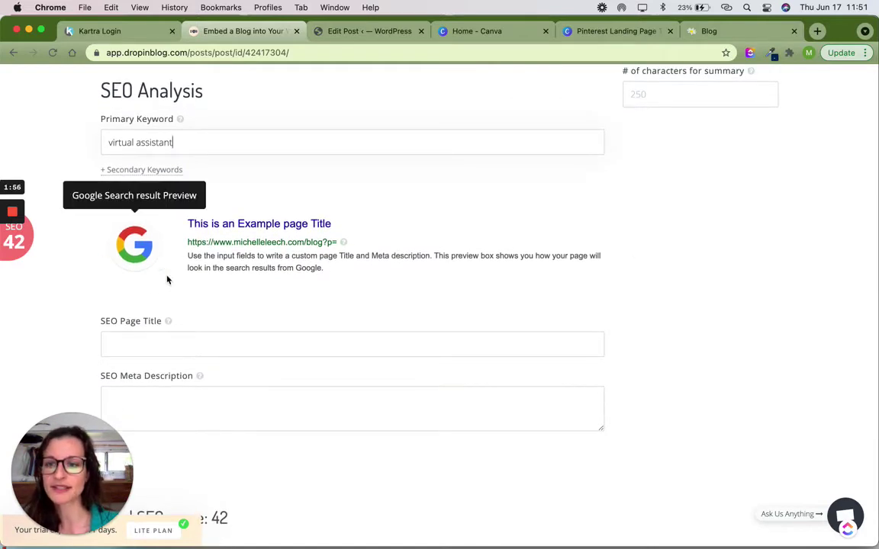
scroll(298, 221, "down", 5)
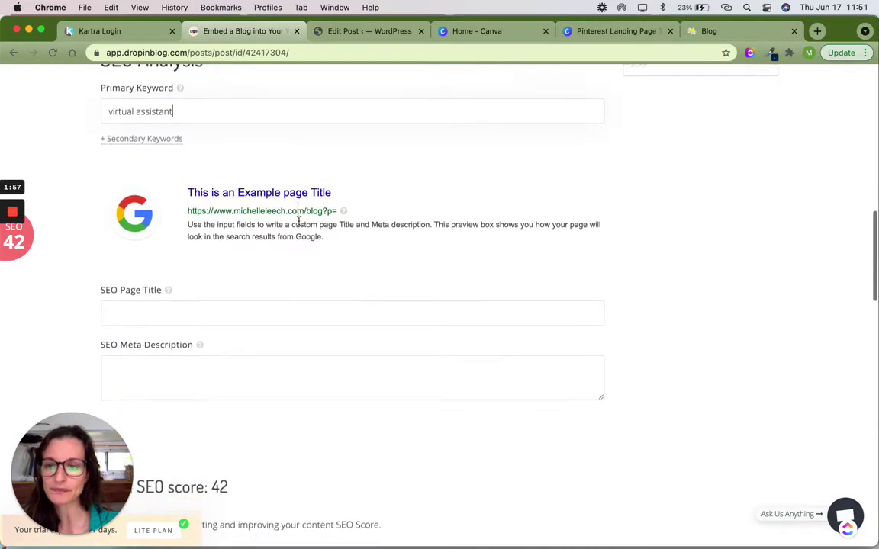
left_click(268, 252)
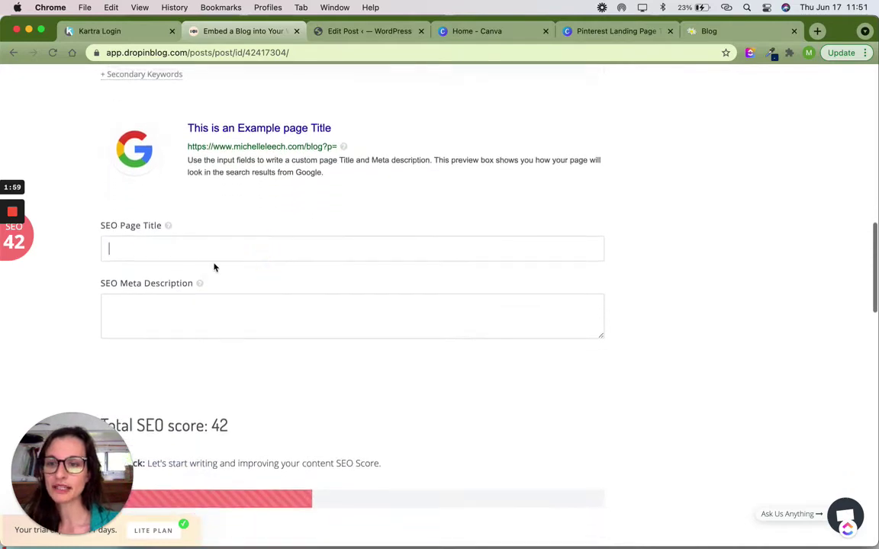
scroll(206, 252, "up", 15)
- Title the post 'What is a Virtual Assistant?'
left_click(167, 292)
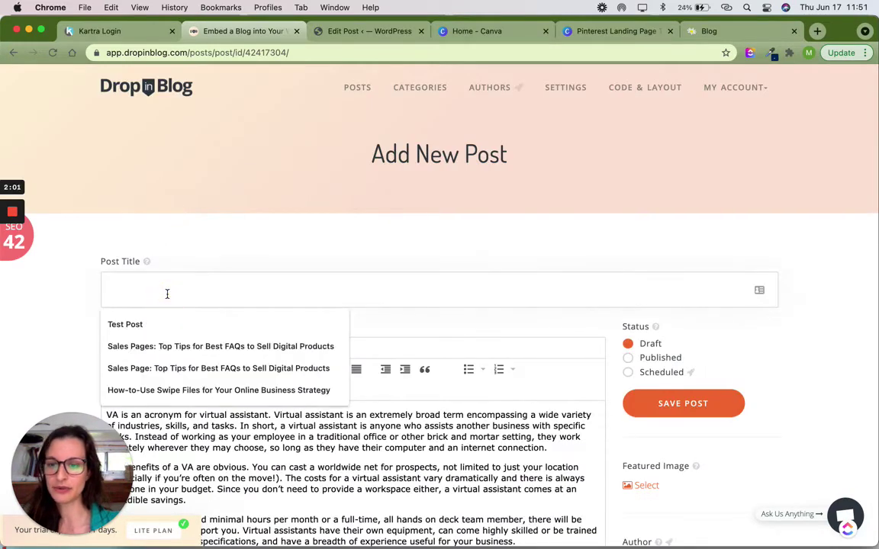
type("What is a Virtual ")
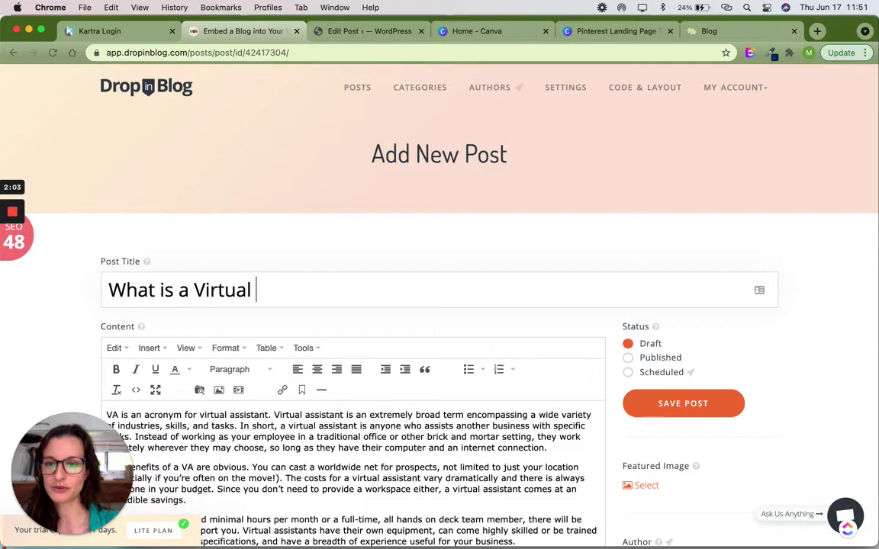
type("Assistant?")
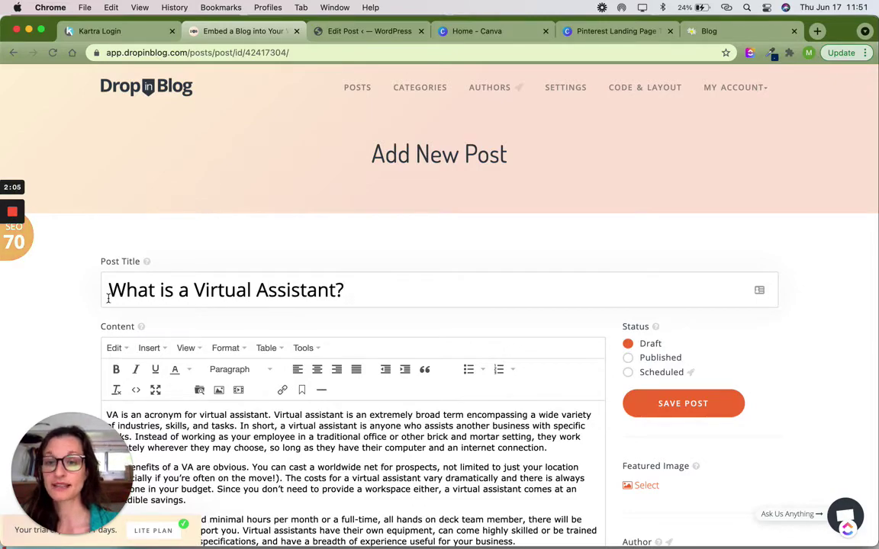
mouse_move(4, 323)
scroll(153, 260, "down", 15)
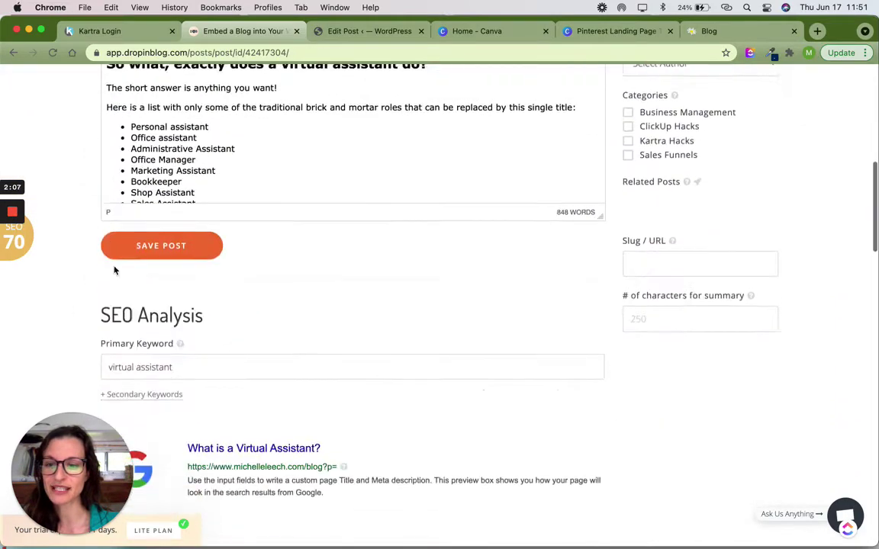
scroll(115, 271, "down", 2)
- Work down the SEO checklist from the page title, with 'virtual assistant' now passing the slug check
left_click(237, 292)
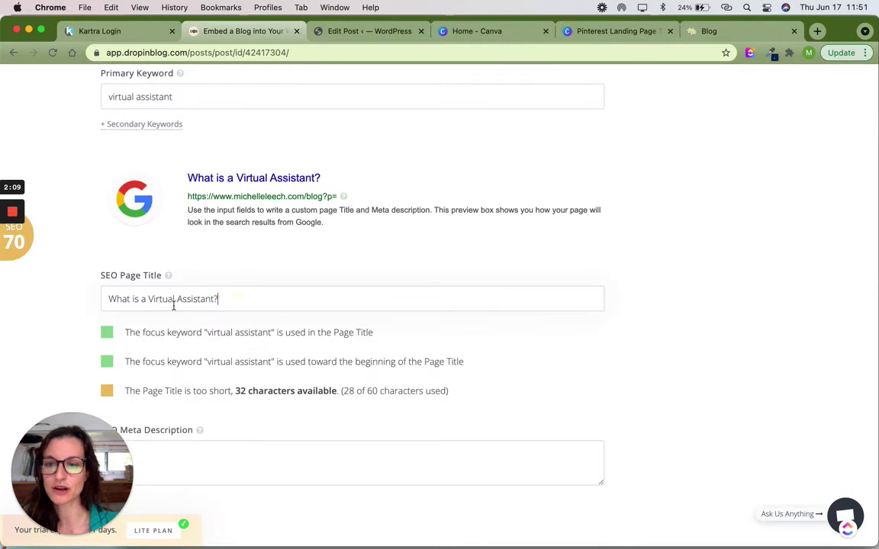
scroll(152, 267, "down", 5)
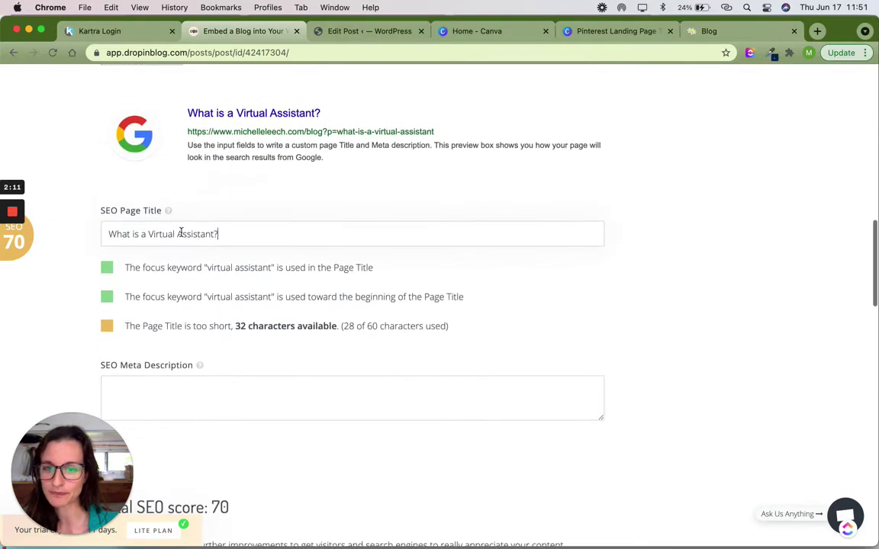
scroll(182, 229, "down", 1)
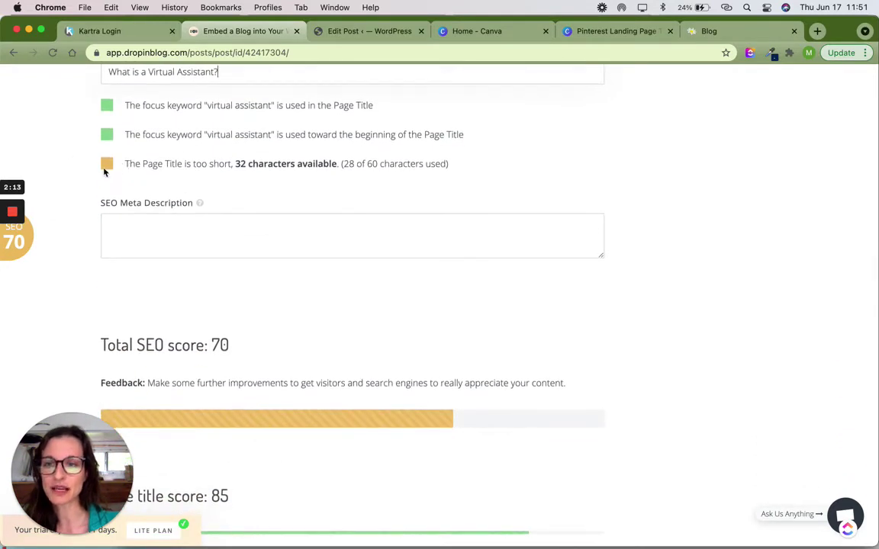
scroll(284, 183, "down", 2)
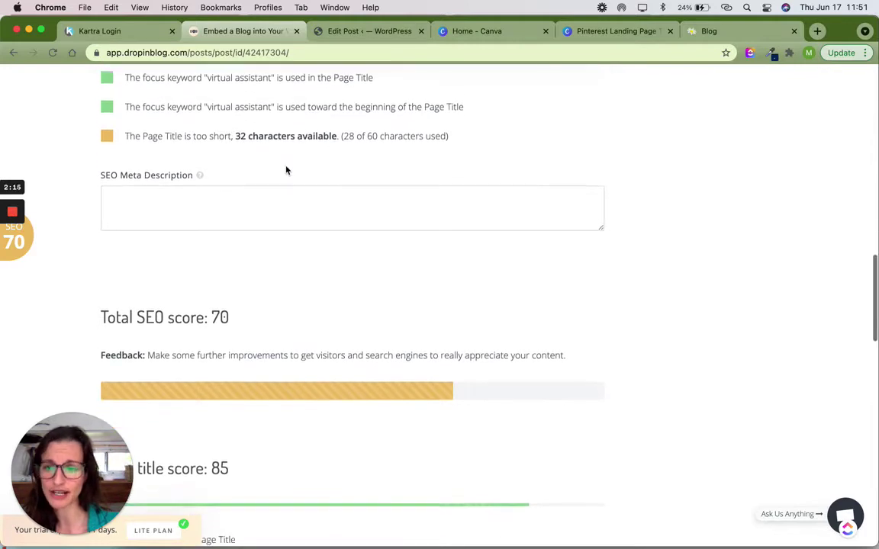
scroll(266, 253, "down", 4)
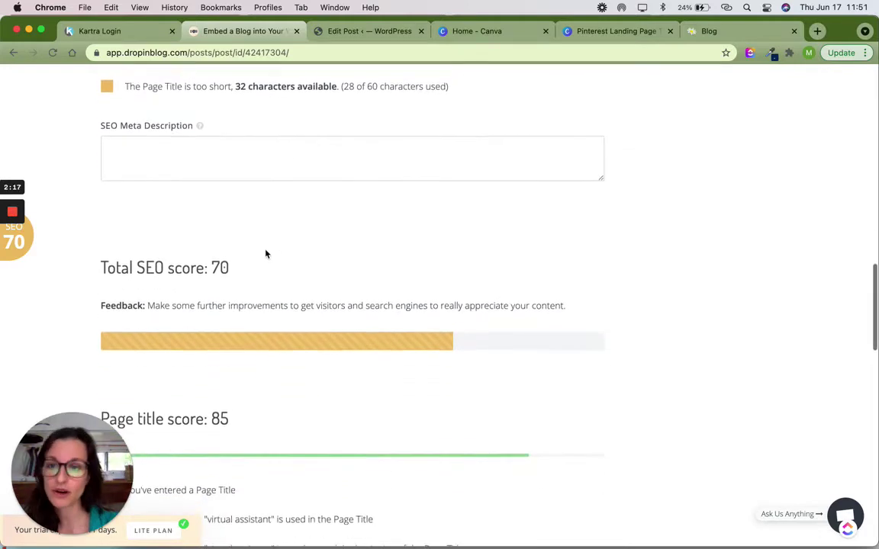
scroll(266, 251, "down", 3)
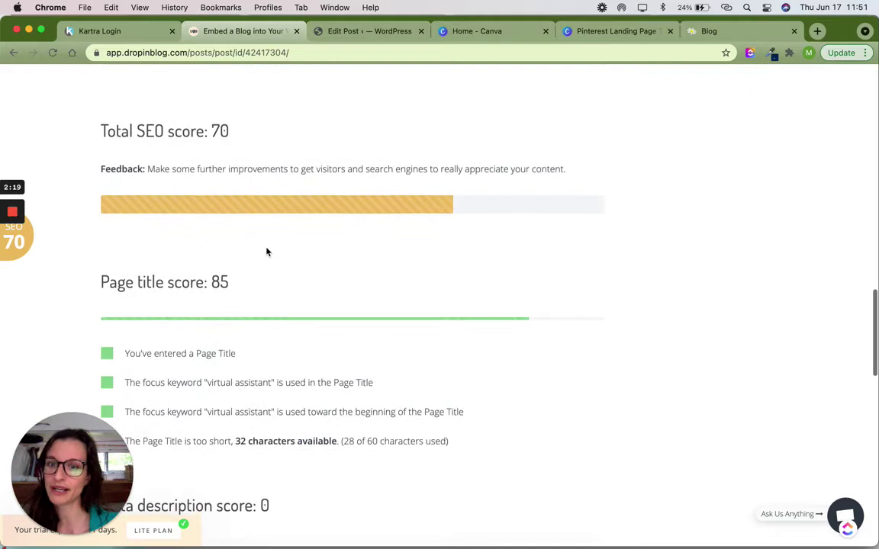
scroll(222, 228, "down", 2)
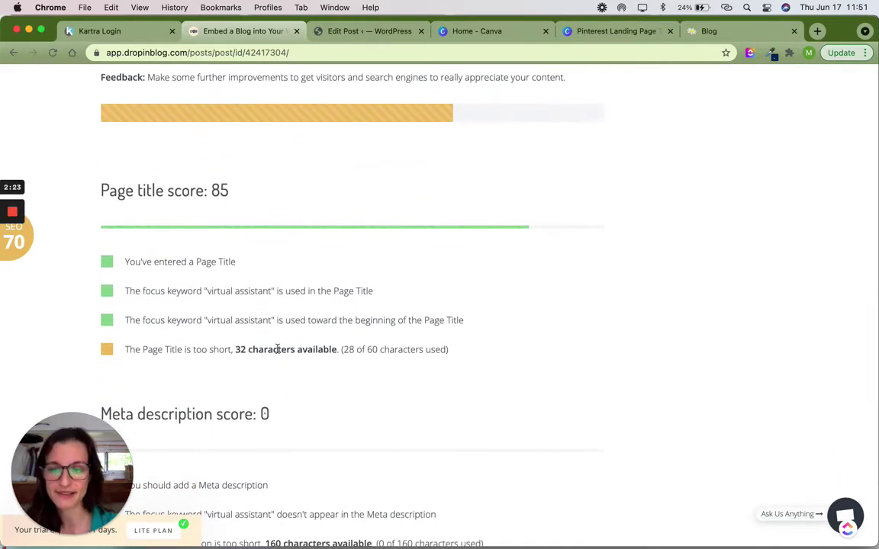
scroll(244, 360, "down", 4)
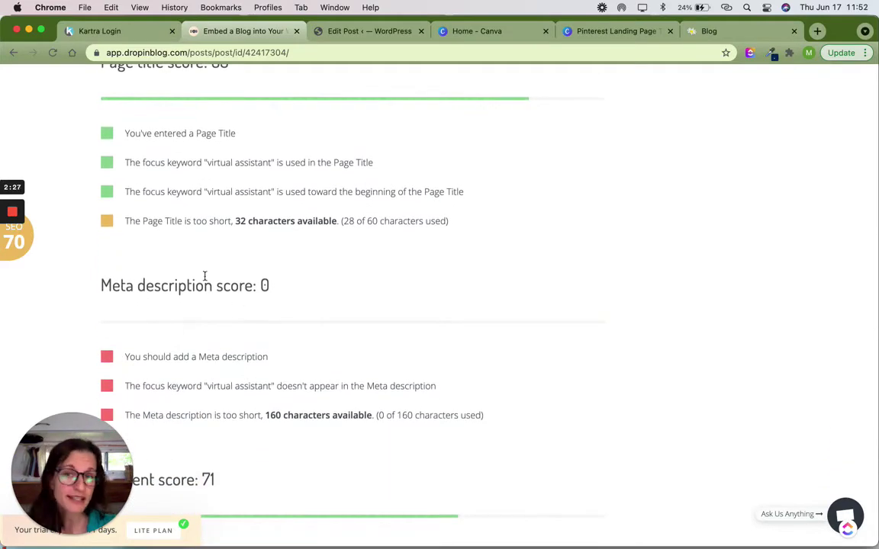
scroll(287, 287, "down", 7)
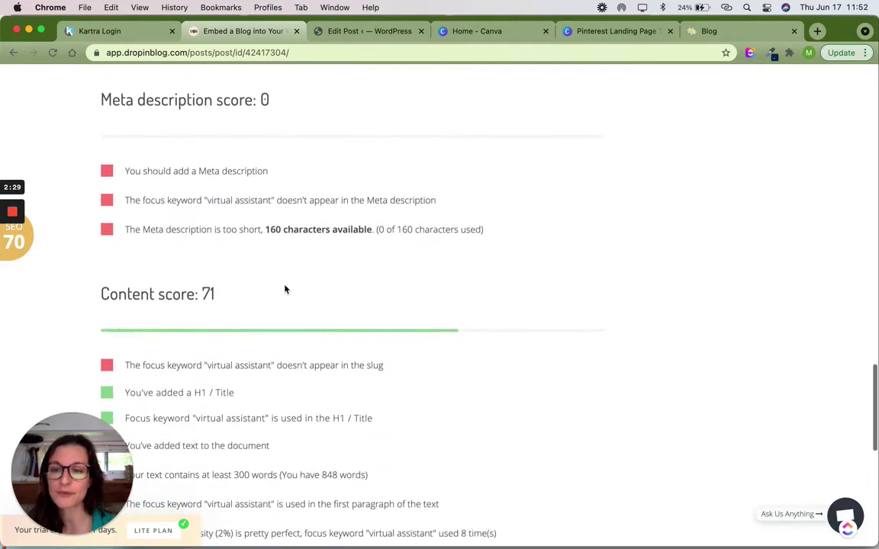
scroll(282, 289, "down", 2)
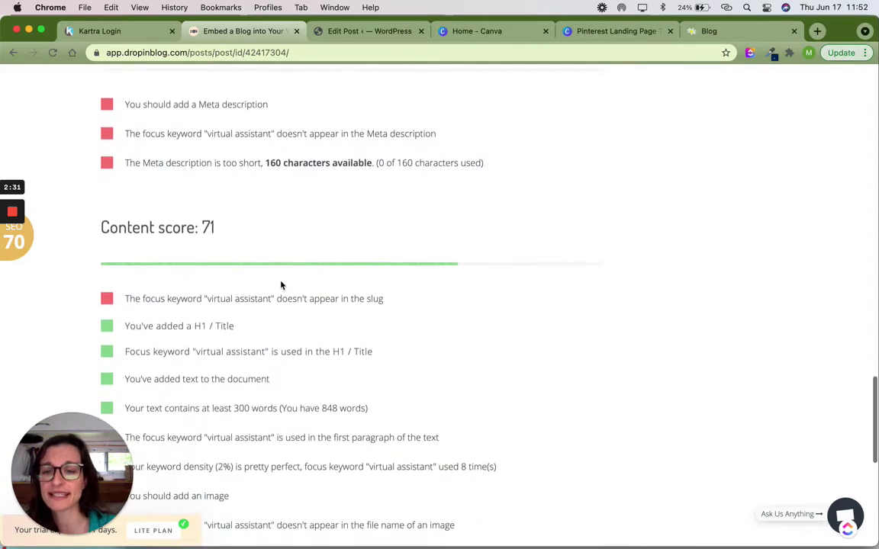
scroll(375, 262, "down", 1)
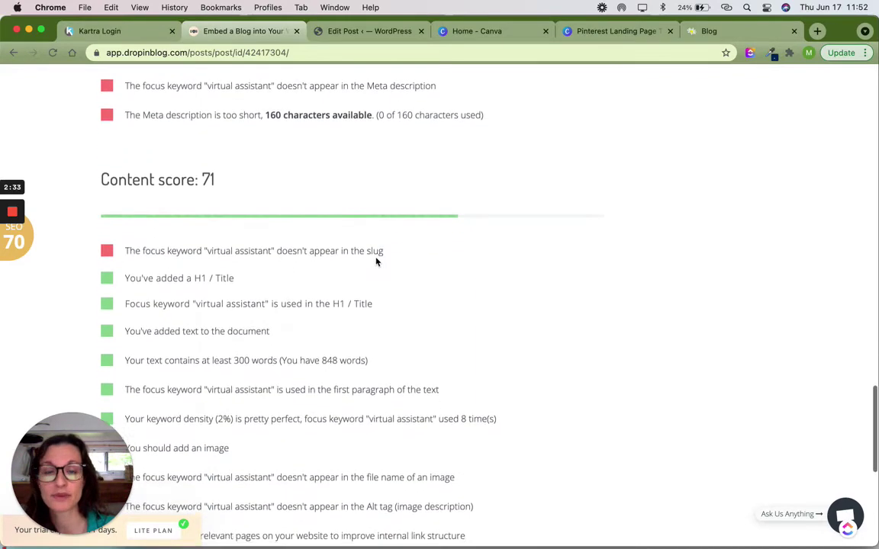
scroll(374, 261, "down", 2)
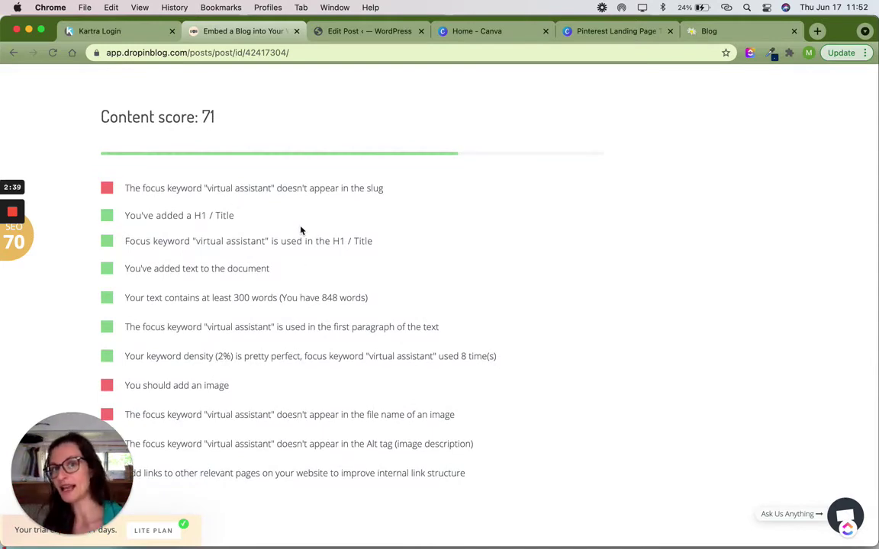
scroll(294, 231, "down", 2)
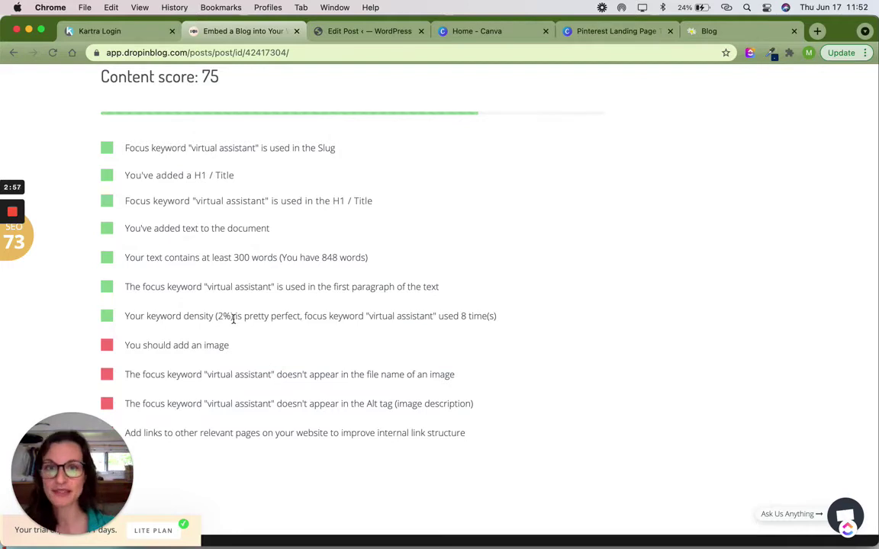
scroll(244, 305, "down", 2)
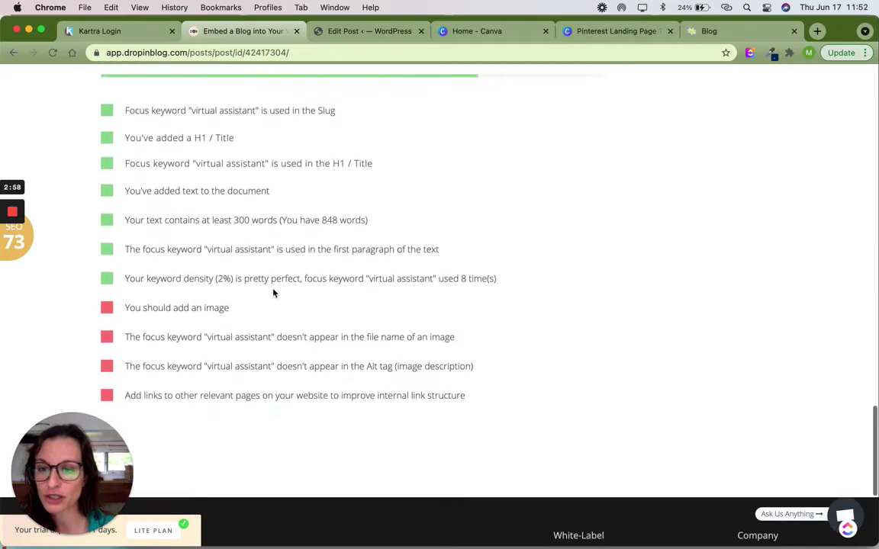
- Point out the failing image checks in the SEO checklist
left_click_drag(126, 304, 167, 359)
left_click(212, 314)
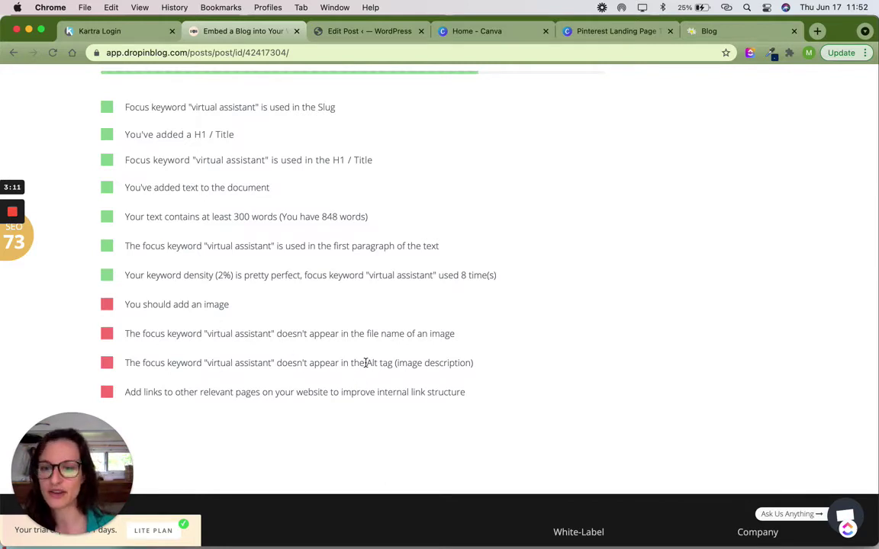
scroll(365, 363, "down", 1)
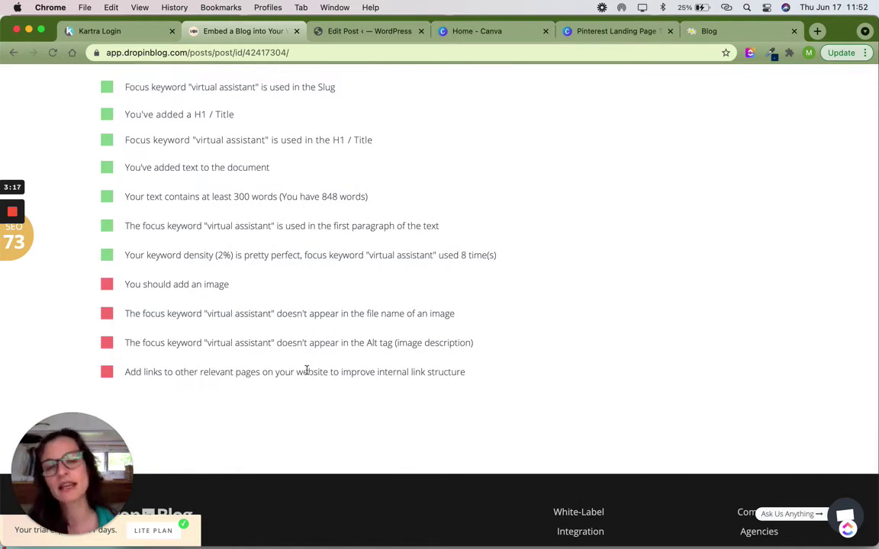
scroll(495, 318, "up", 20)
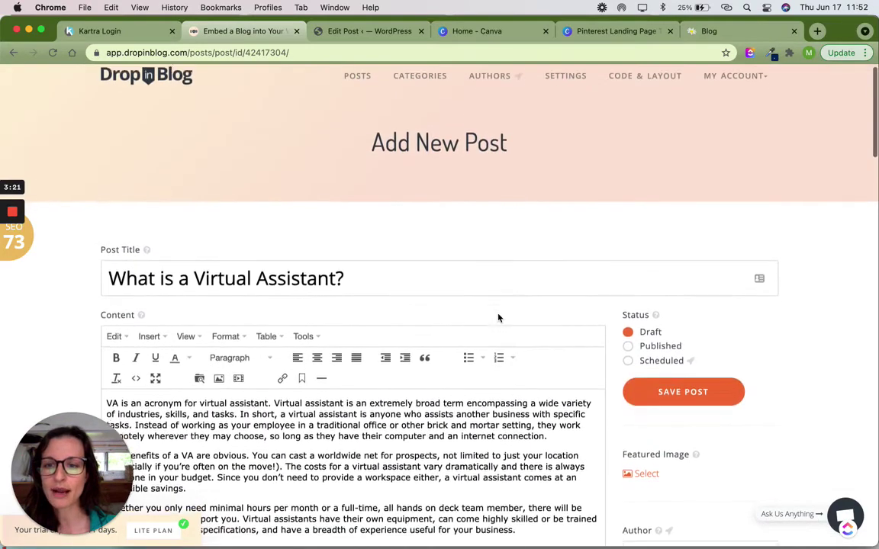
- Add an empty paragraph after 'better!' and open the Insert/edit image dialog
scroll(498, 318, "down", 1)
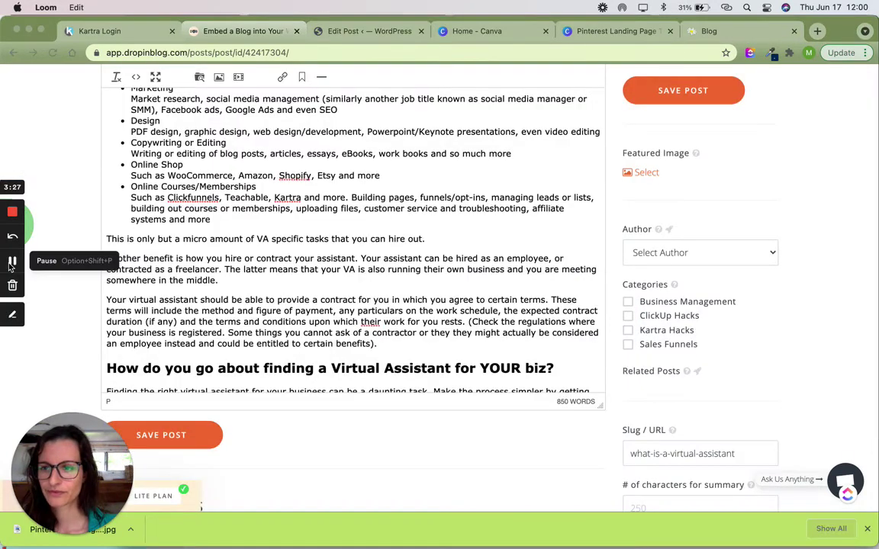
left_click(382, 324)
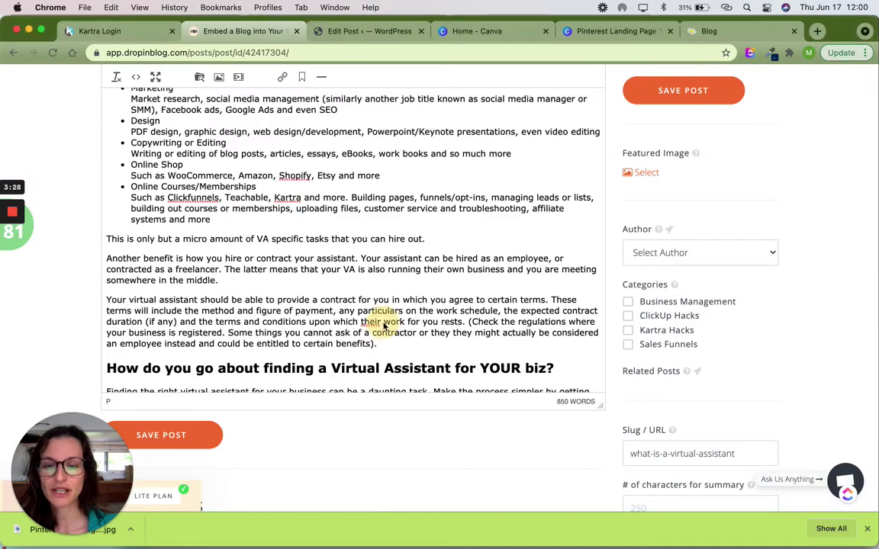
scroll(385, 316, "down", 8)
left_click(396, 377)
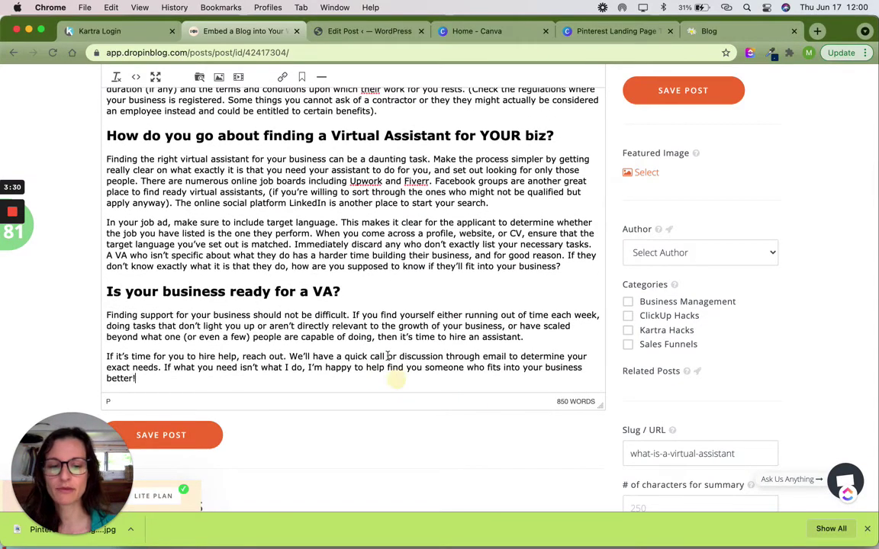
key("Return")
key("Return")
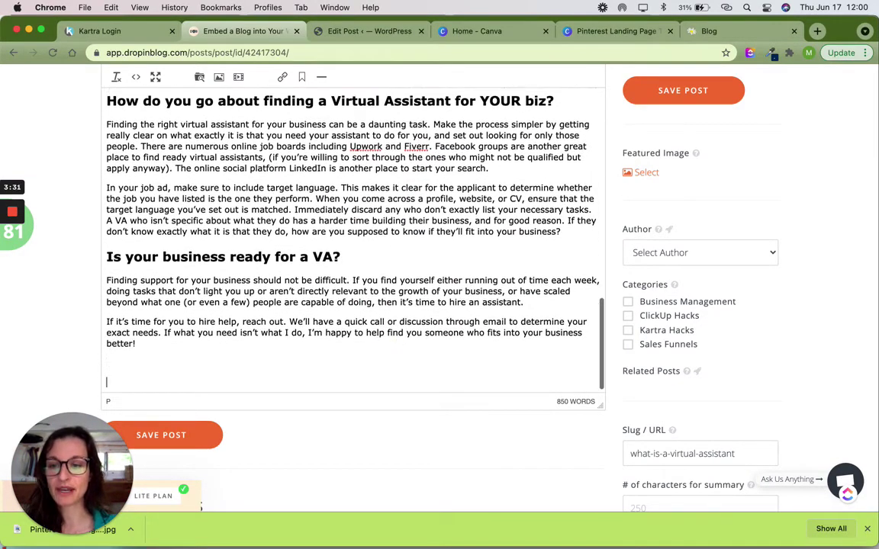
left_click(219, 77)
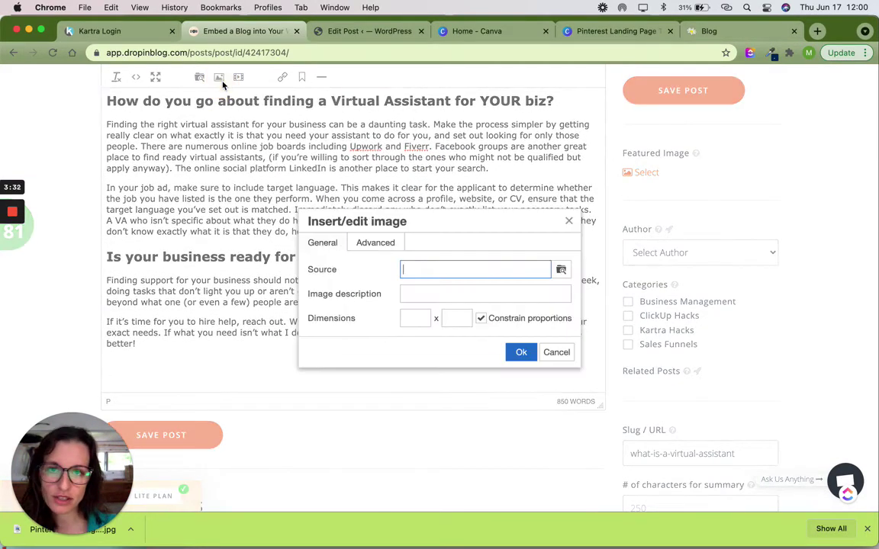
- Upload the virtual assistant pin image from Downloads into the MoxieManager file library
left_click(557, 271)
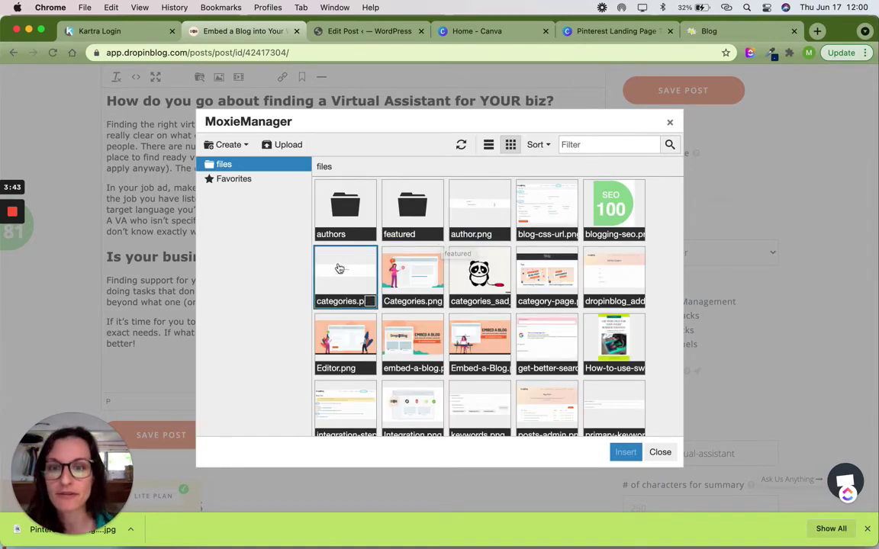
left_click(298, 152)
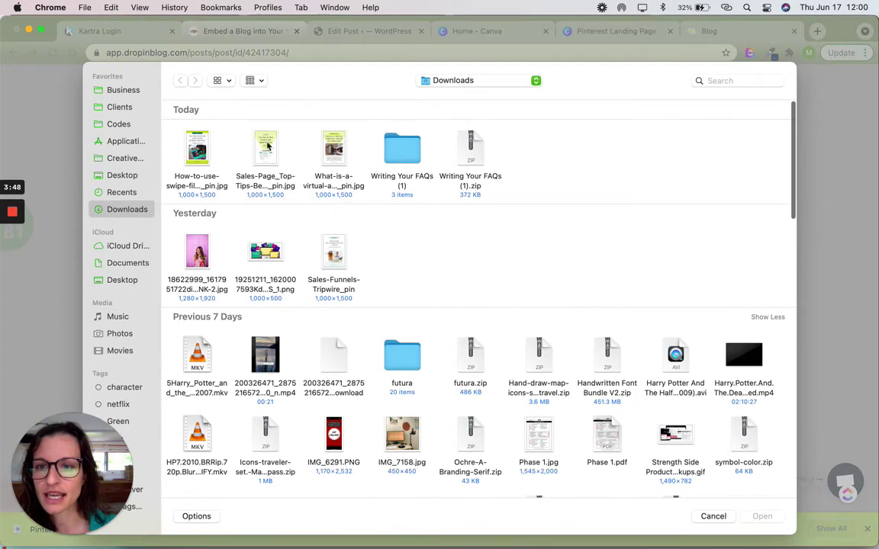
double_click(333, 148)
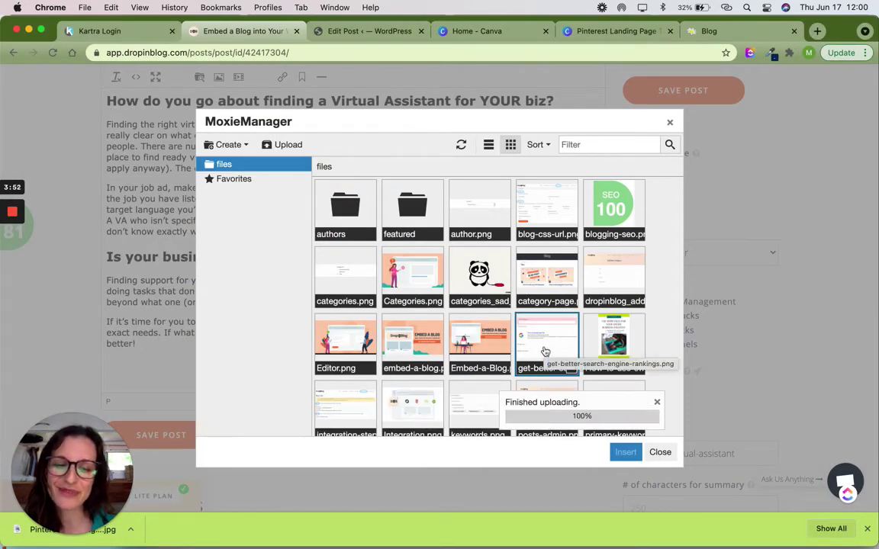
- Insert the uploaded 800×1200 pin image with alt text 'What is a virtual assistant pin'
left_click(624, 453)
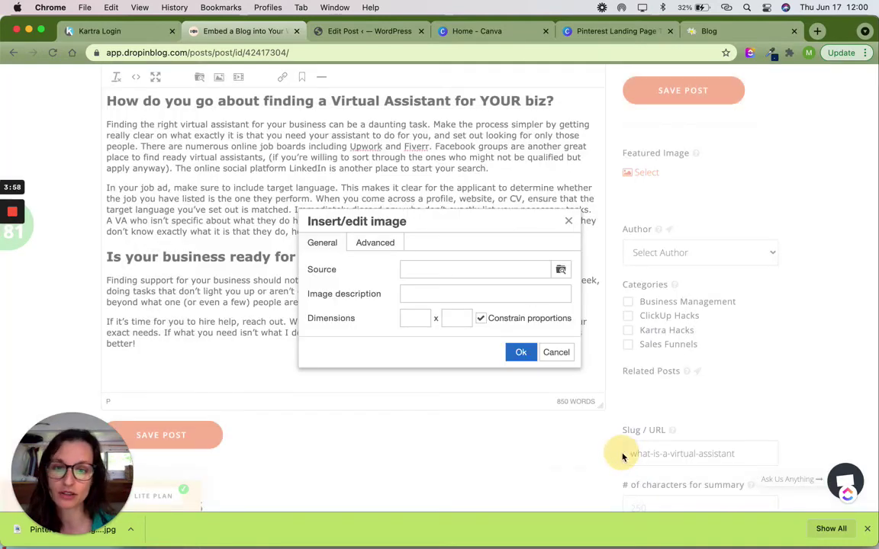
left_click(433, 295)
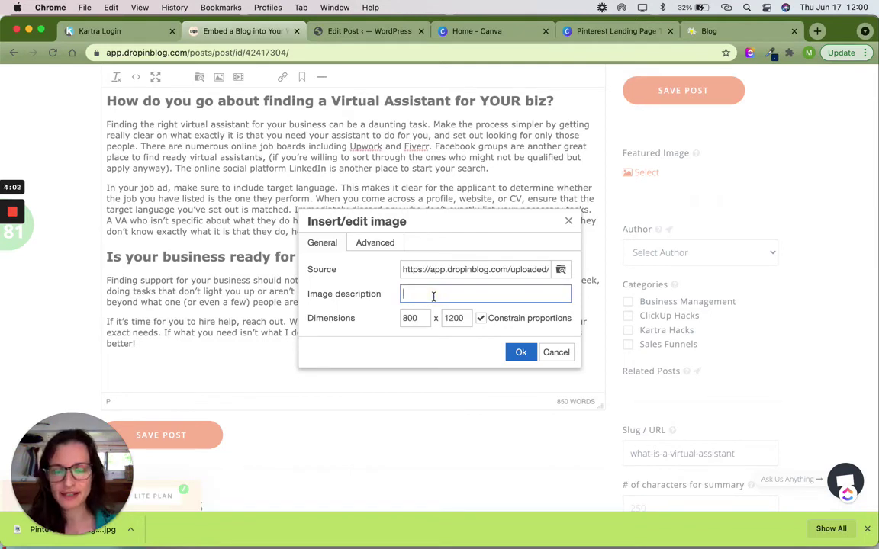
type("Wha")
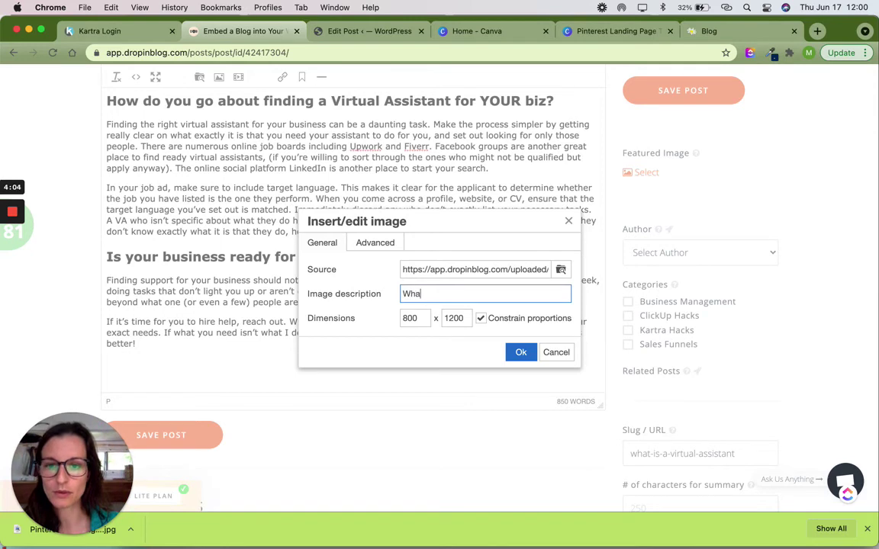
type("t is a virtual assistant")
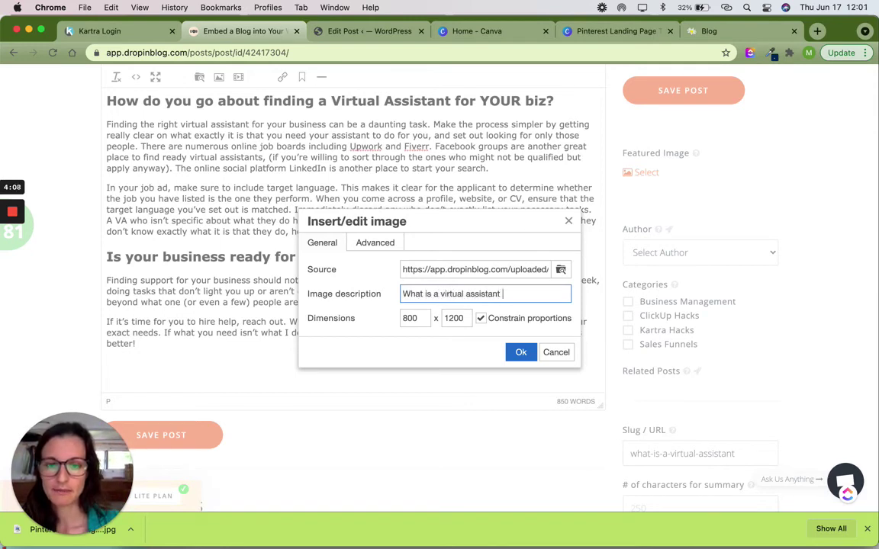
type(" pin")
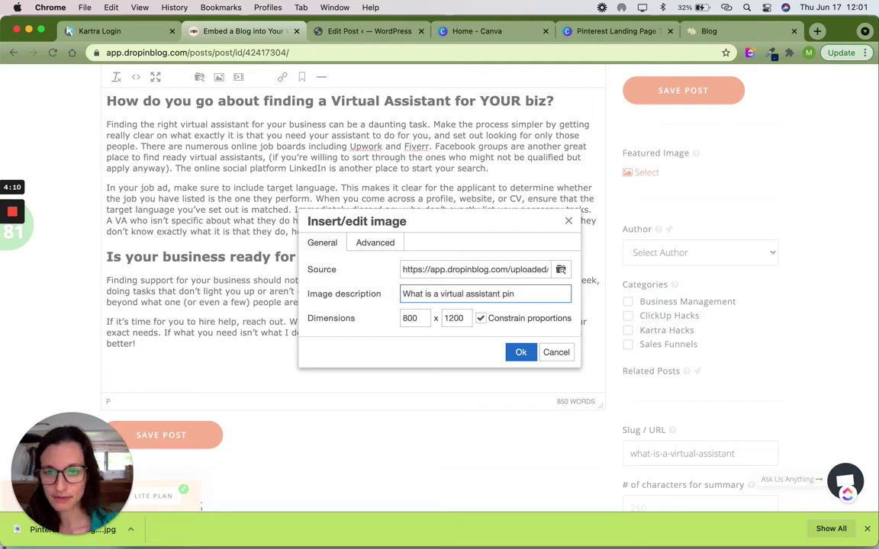
left_click(516, 353)
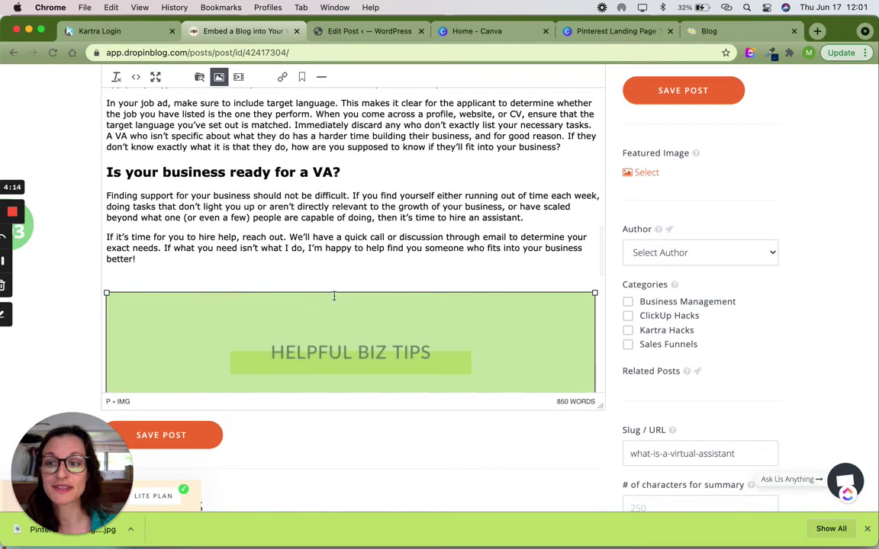
- Check the SEO content checklist: image checks now pass with a content score of 90
scroll(447, 386, "down", 10)
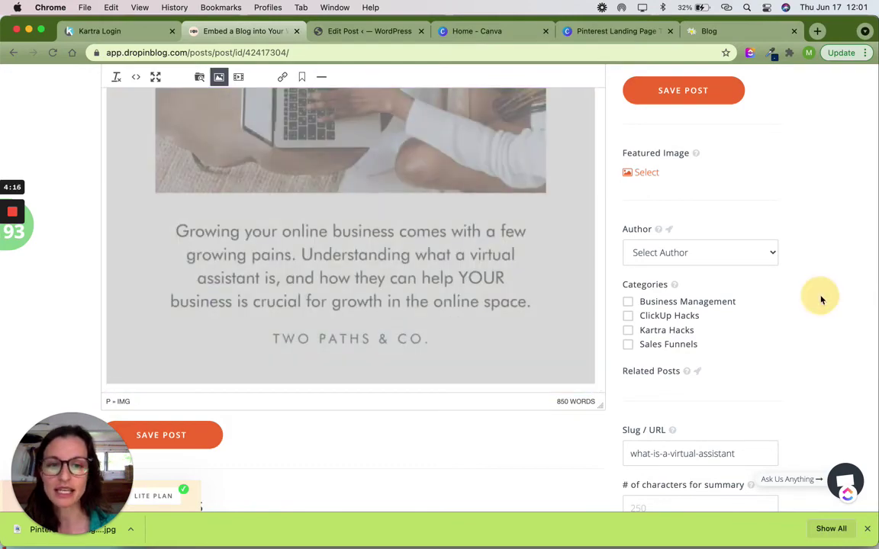
scroll(822, 298, "down", 15)
scroll(103, 288, "up", 3)
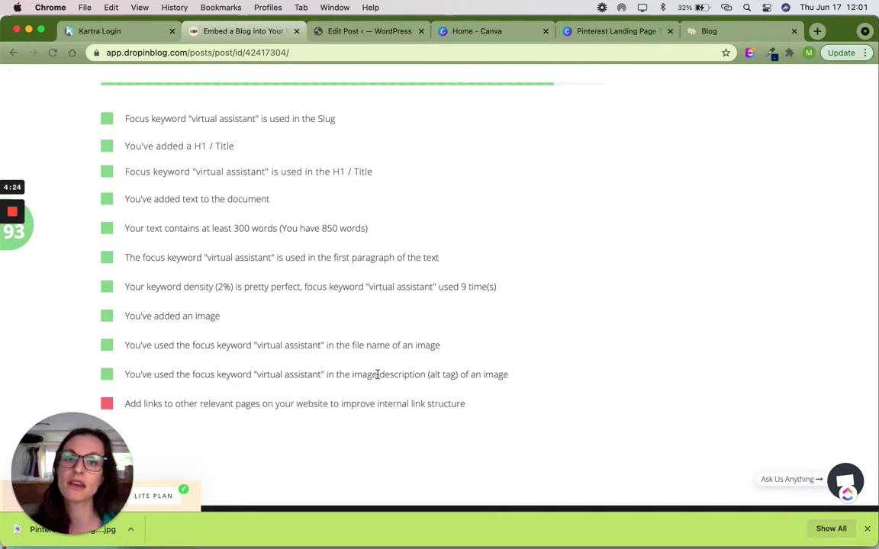
scroll(140, 394, "down", 1)
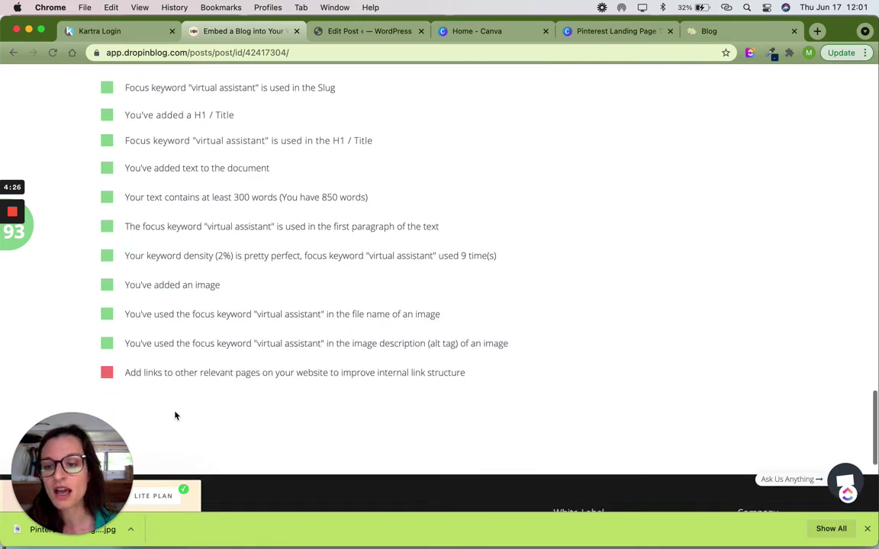
left_click_drag(142, 363, 319, 364)
left_click(314, 363)
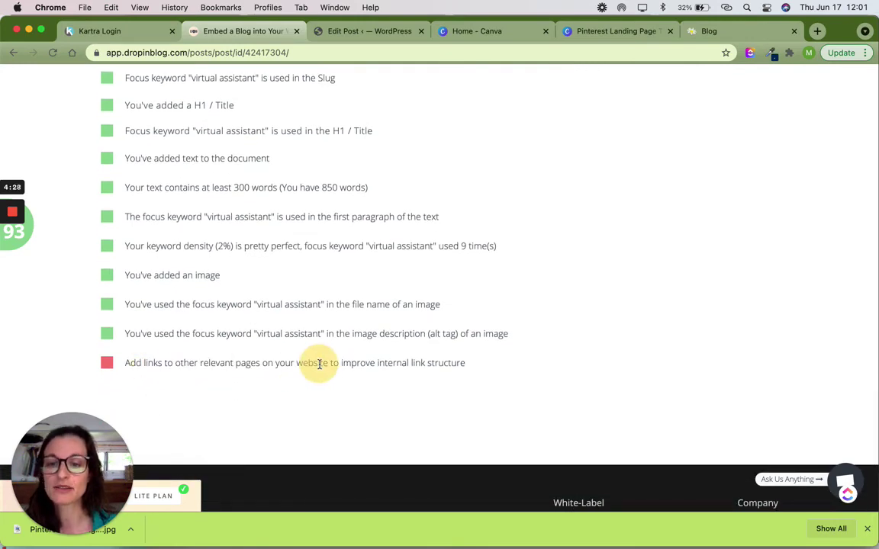
scroll(319, 369, "up", 2)
scroll(413, 413, "up", 3)
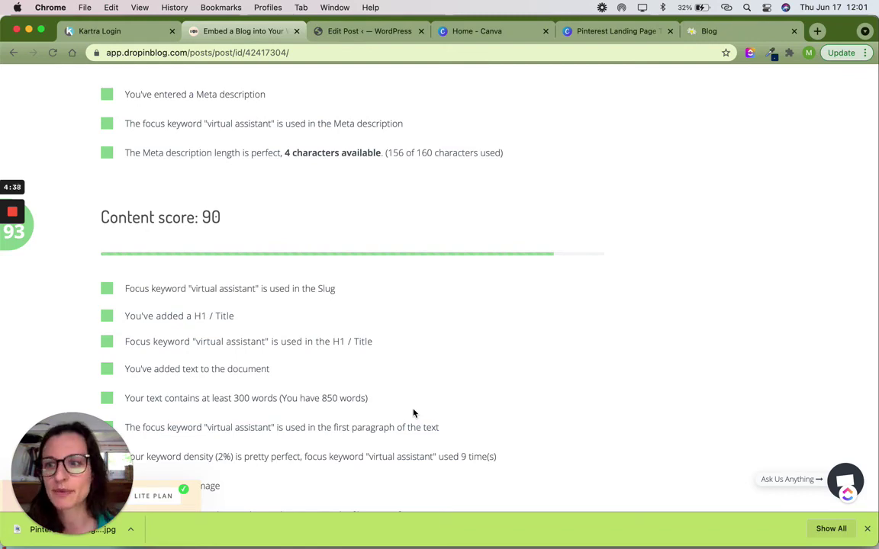
- Scroll back up past the 93 total SEO score to the editor and Slug / URL field
scroll(414, 413, "up", 10)
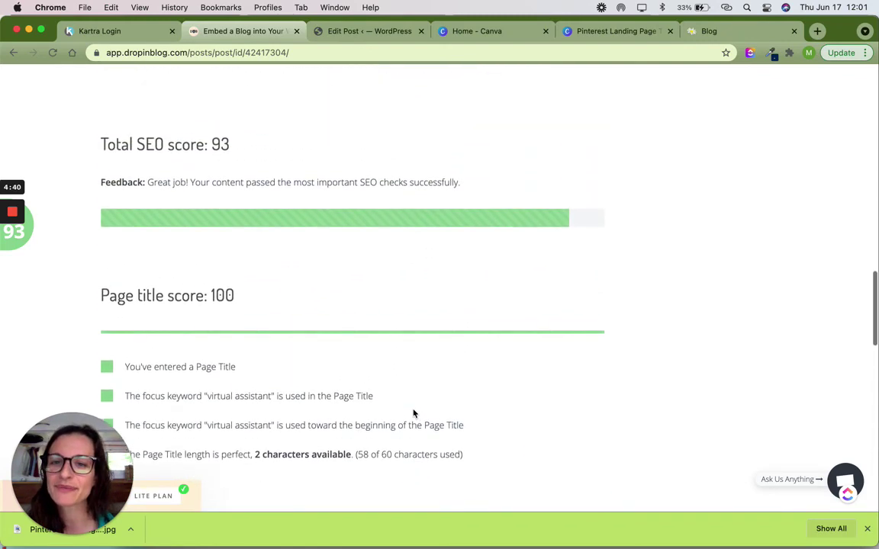
scroll(413, 413, "up", 1)
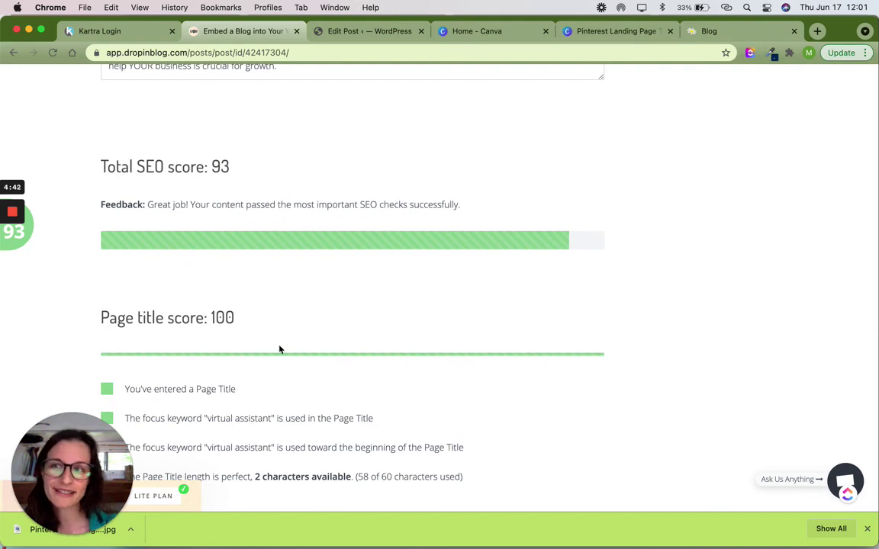
scroll(271, 348, "up", 2)
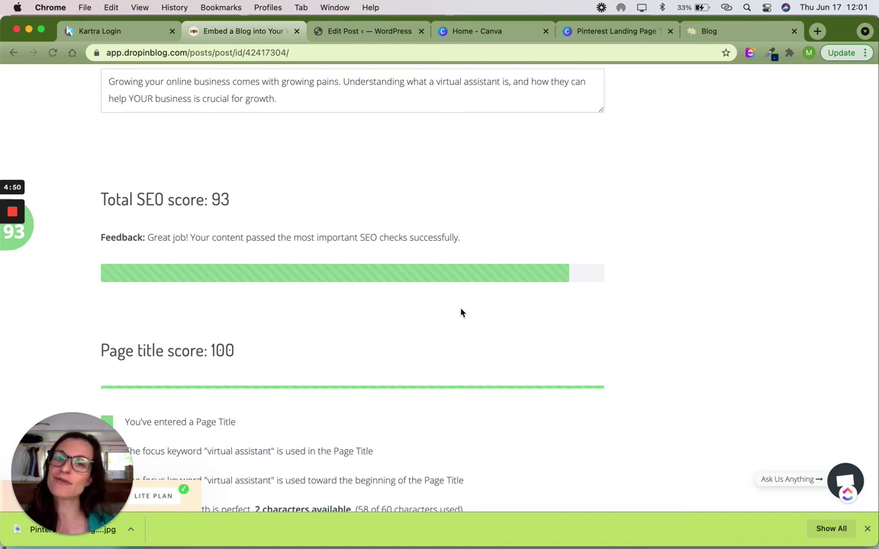
scroll(461, 312, "up", 10)
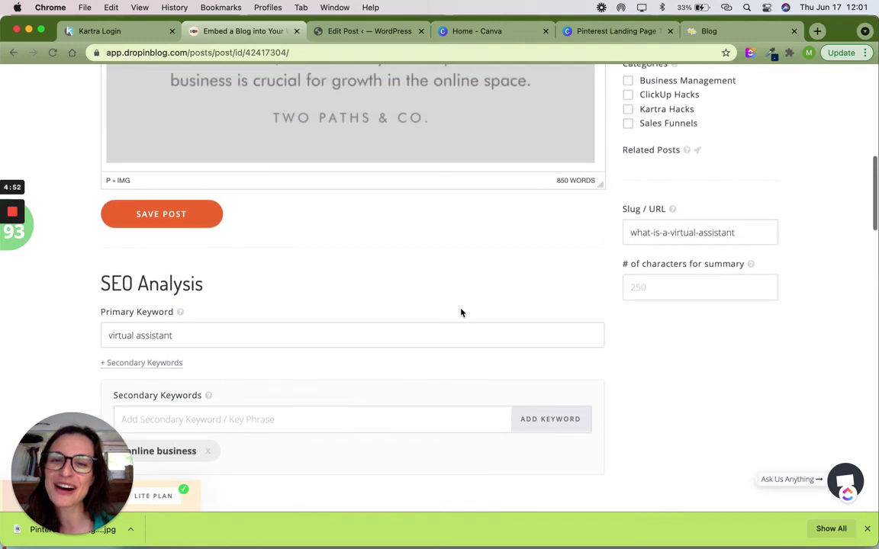
scroll(461, 312, "up", 1)
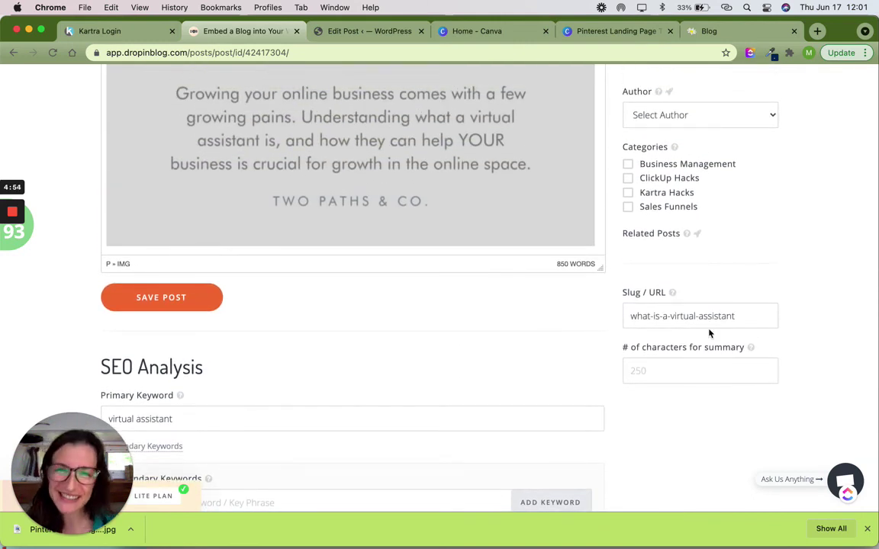